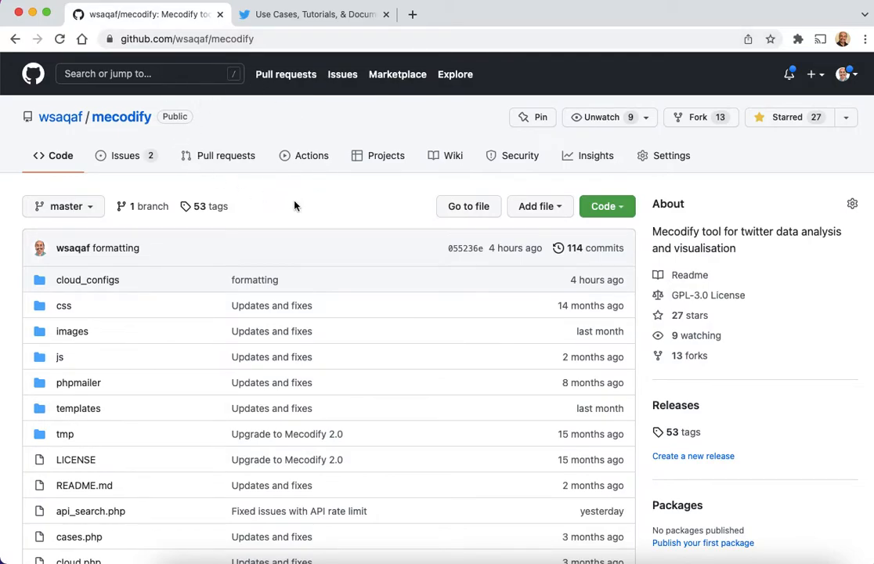
Step: Open the installation instructions linked in the Installation section of the mecodify repository's README
scroll(294, 206, down, 4)
scroll(294, 207, down, 10)
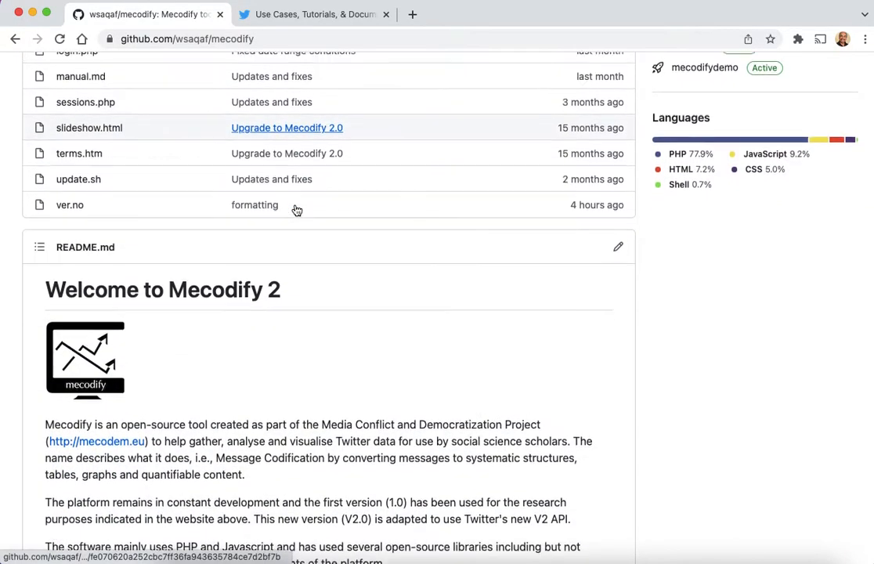
scroll(296, 208, up, 6)
scroll(297, 208, down, 10)
scroll(296, 207, down, 2)
scroll(296, 206, up, 2)
scroll(296, 206, down, 5)
scroll(295, 207, down, 4)
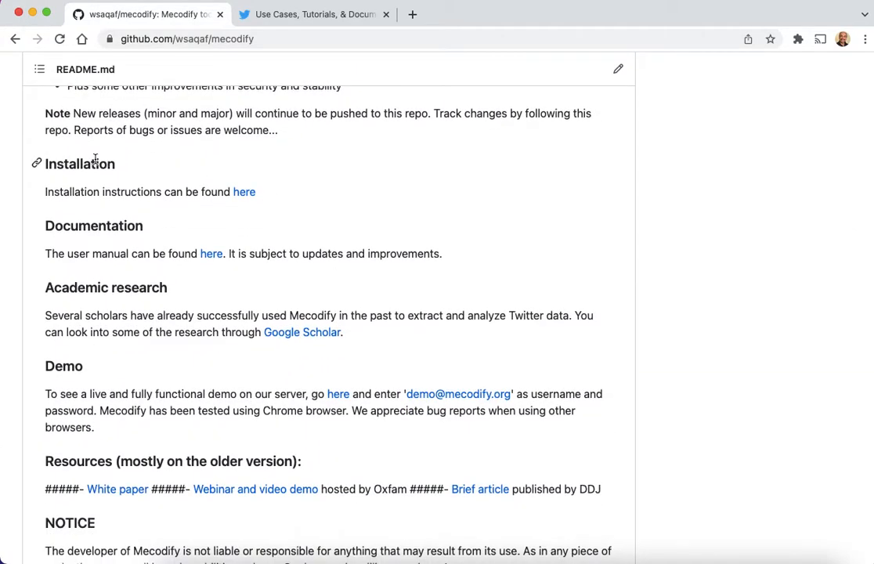
click(245, 195)
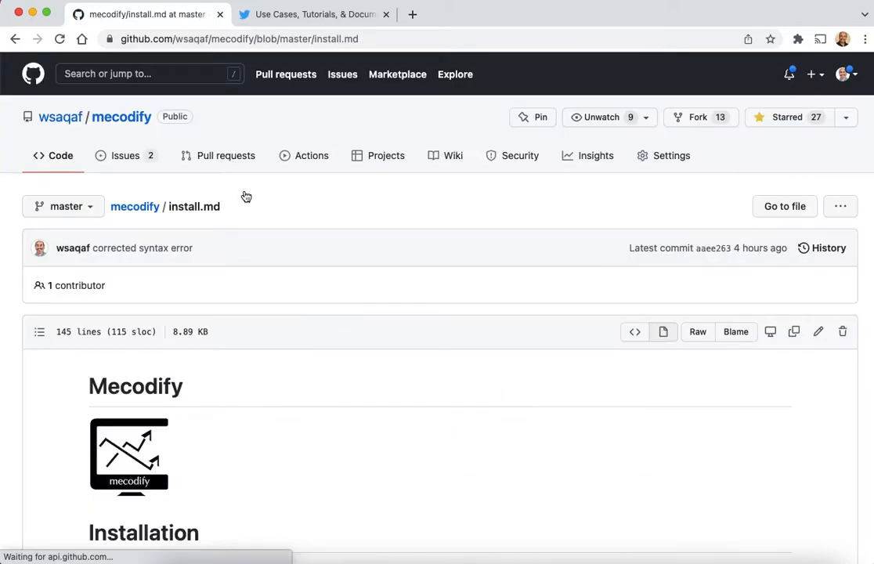
Step: Examine install.md for the cloud and own-server options, the required dependencies, and the Mecodify configuration variables
scroll(304, 307, down, 7)
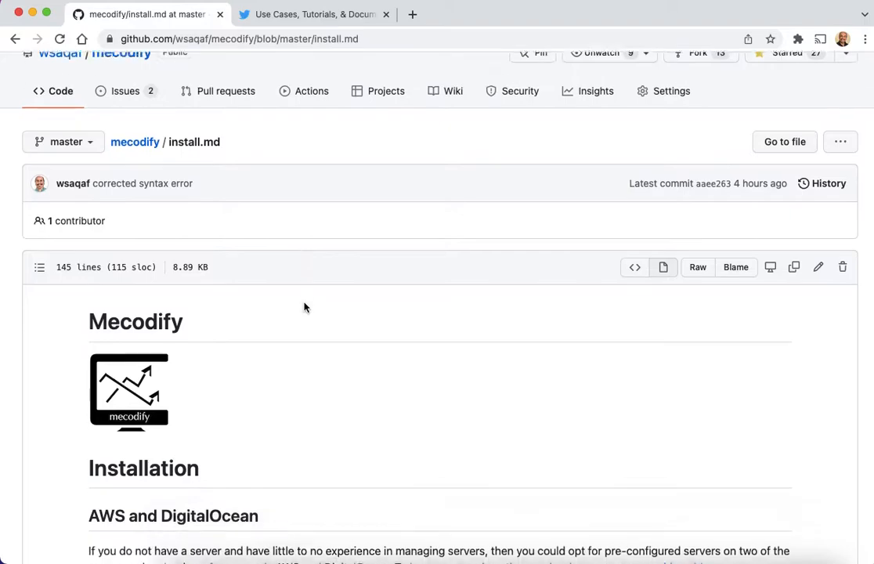
scroll(304, 307, down, 7)
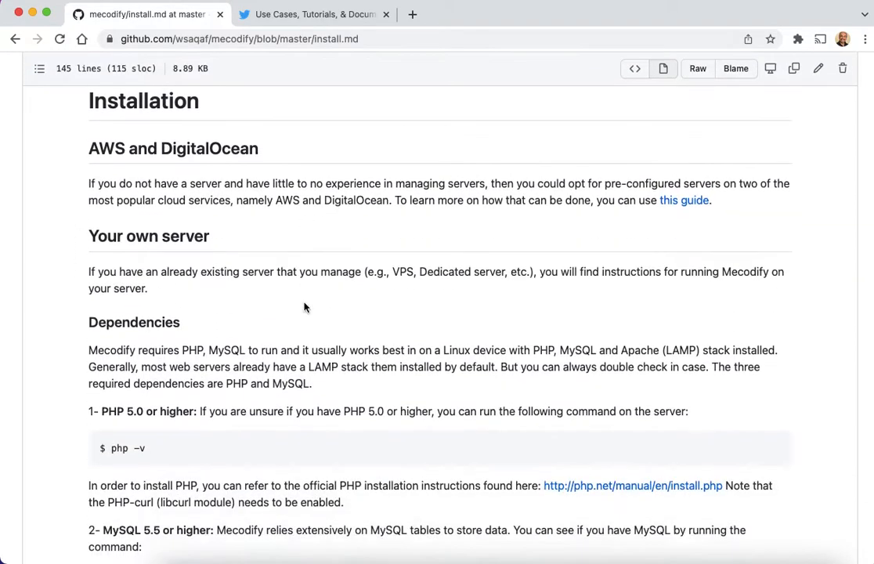
scroll(303, 304, up, 2)
scroll(303, 304, up, 1)
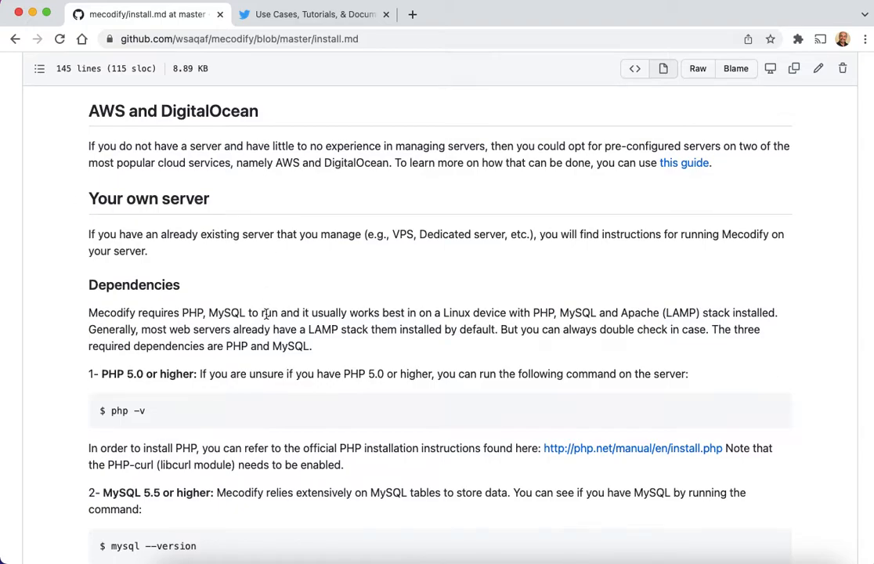
scroll(240, 256, up, 1)
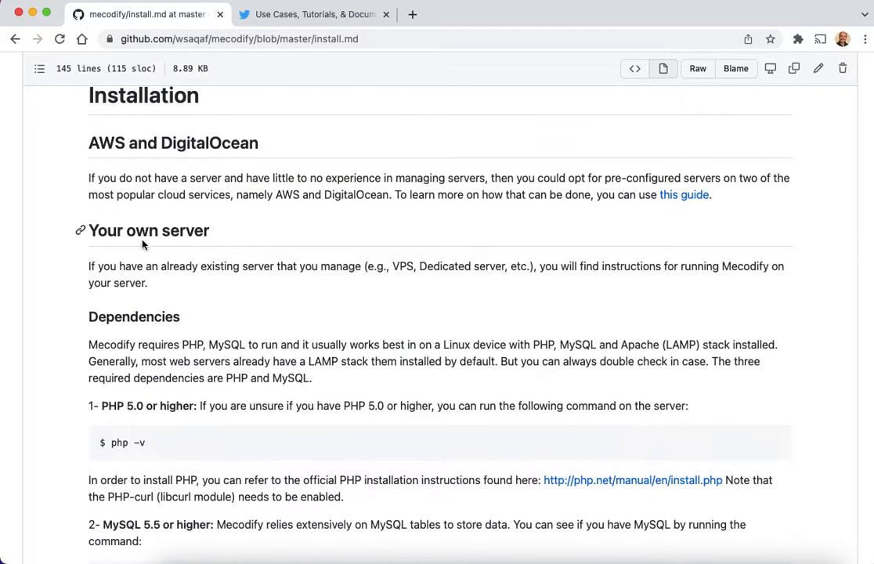
scroll(190, 261, down, 15)
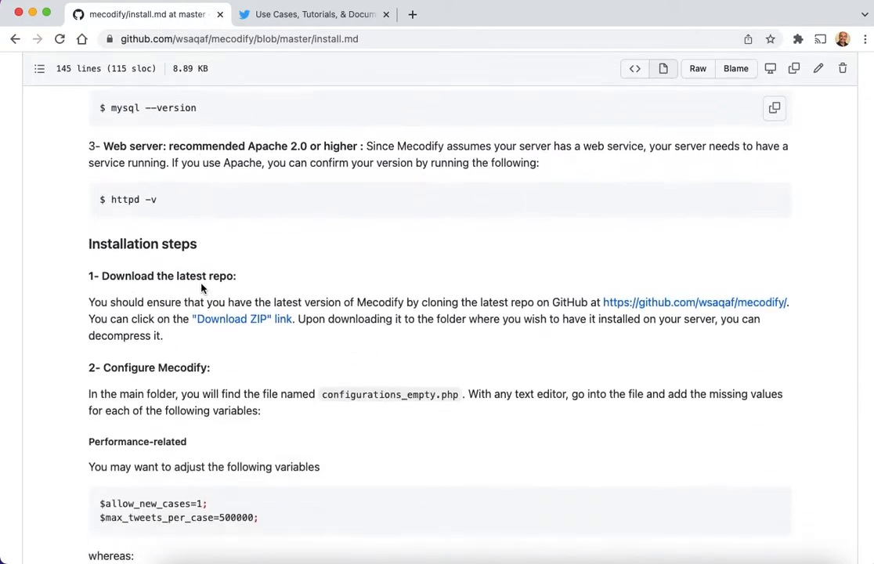
scroll(234, 371, down, 6)
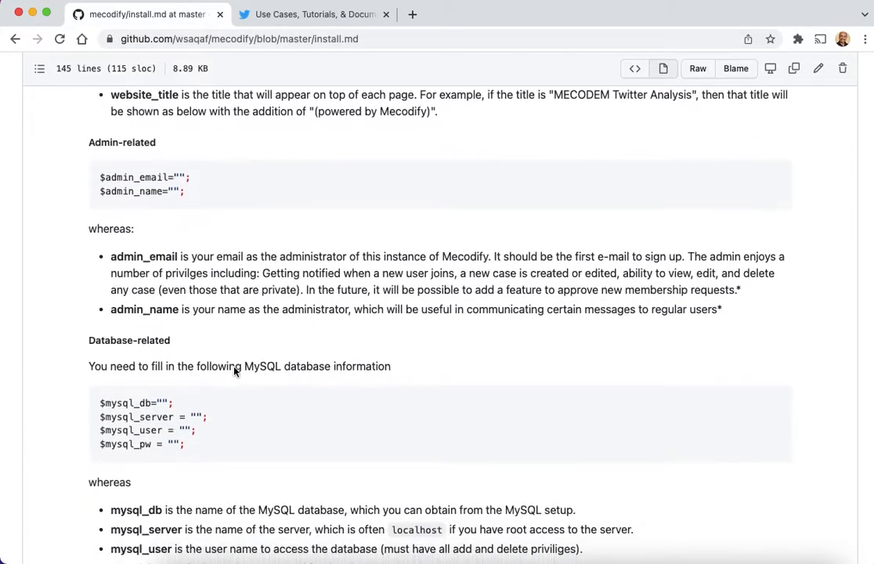
scroll(235, 371, up, 13)
scroll(234, 368, up, 15)
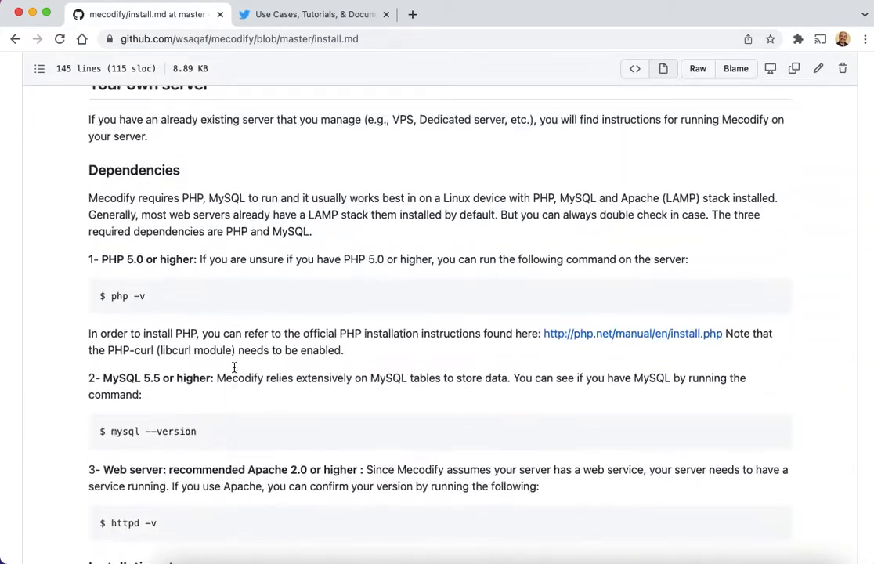
scroll(234, 371, up, 1)
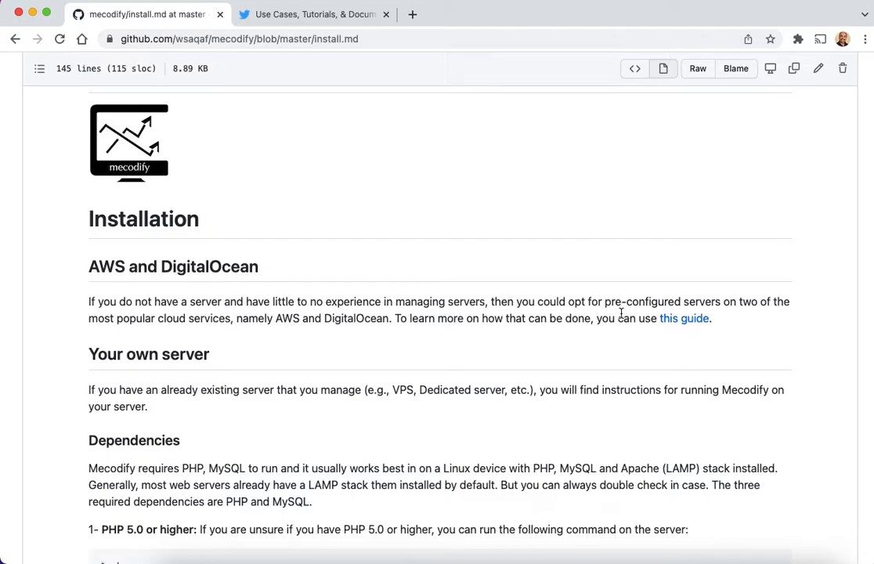
Step: Open the AWS and DigitalOcean guide and review its Twitter API credentials, DigitalOcean and LightSail instructions
click(687, 321)
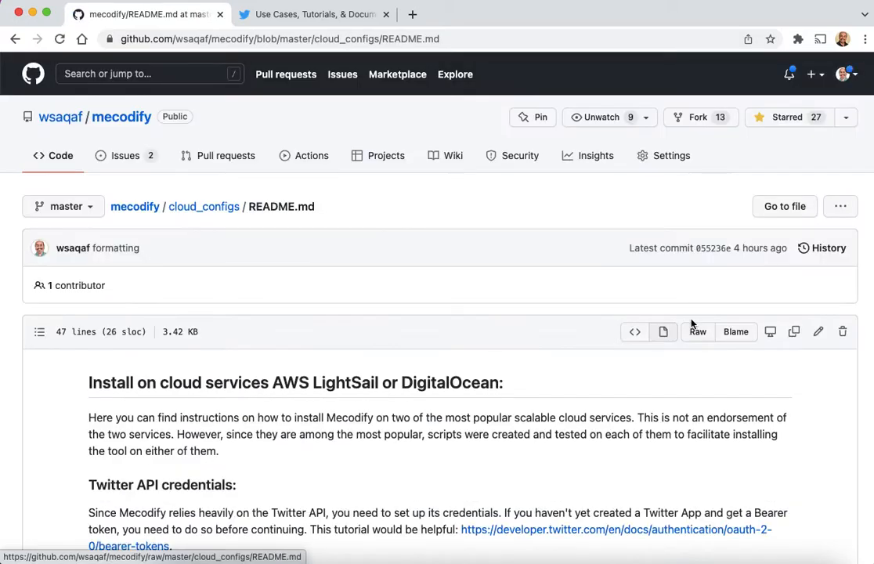
scroll(384, 365, down, 5)
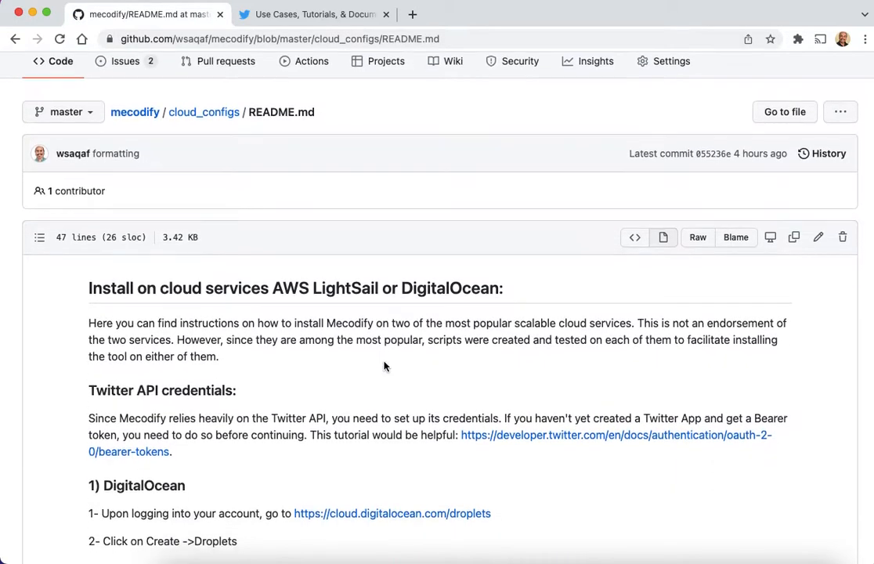
scroll(383, 366, down, 4)
scroll(384, 366, up, 2)
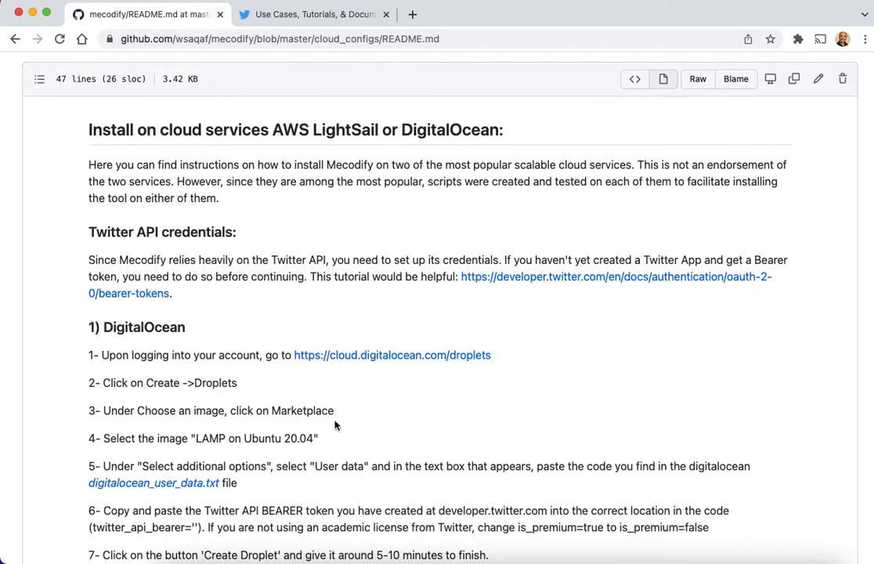
scroll(334, 415, down, 4)
scroll(335, 424, down, 2)
scroll(334, 423, up, 2)
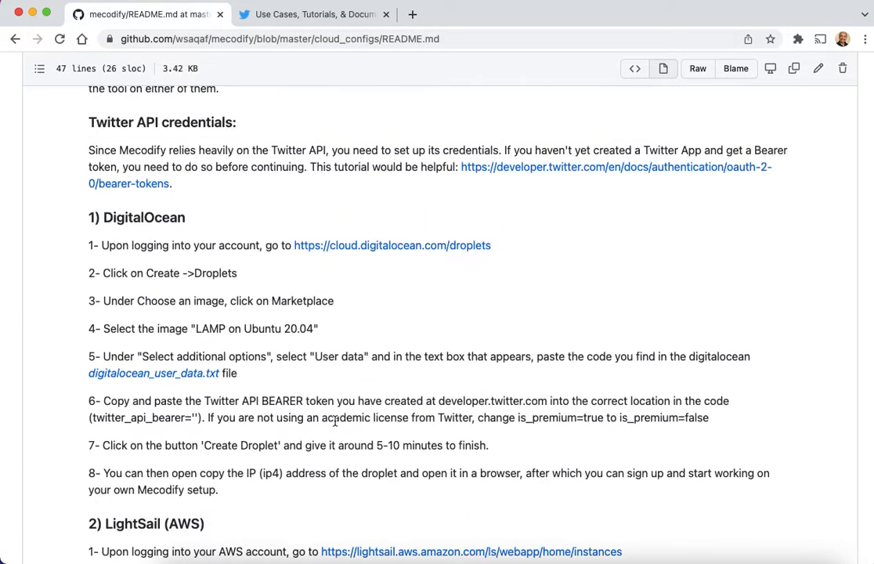
scroll(334, 422, up, 1)
scroll(335, 422, up, 2)
scroll(335, 422, down, 1)
scroll(335, 425, up, 1)
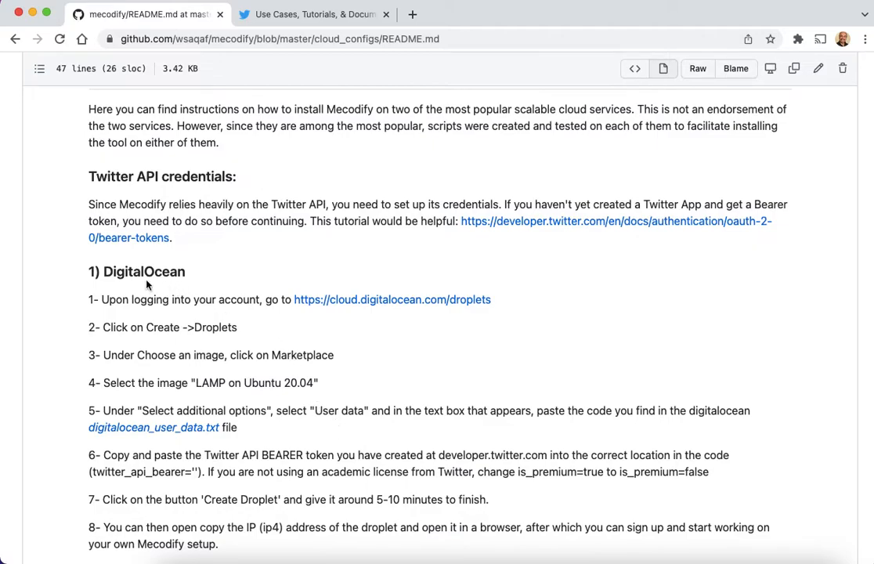
scroll(245, 337, down, 5)
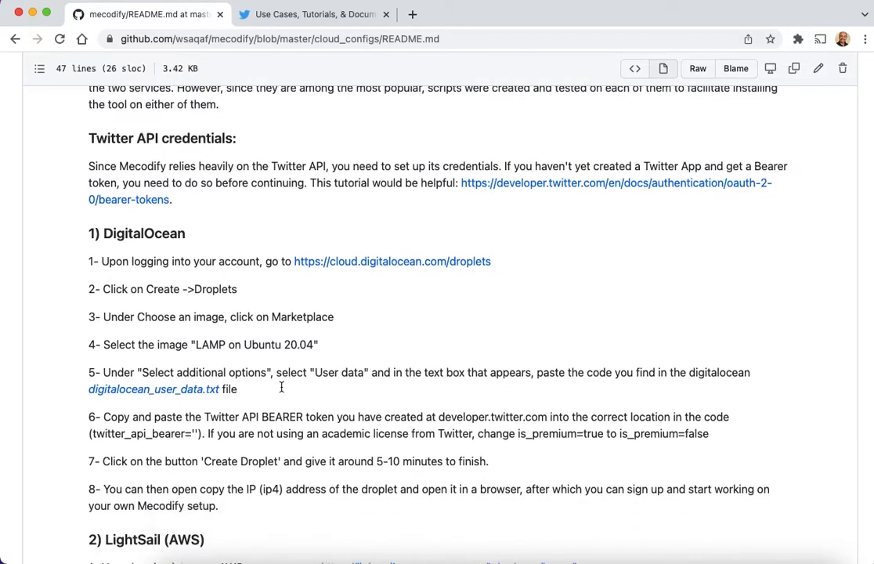
scroll(282, 392, down, 5)
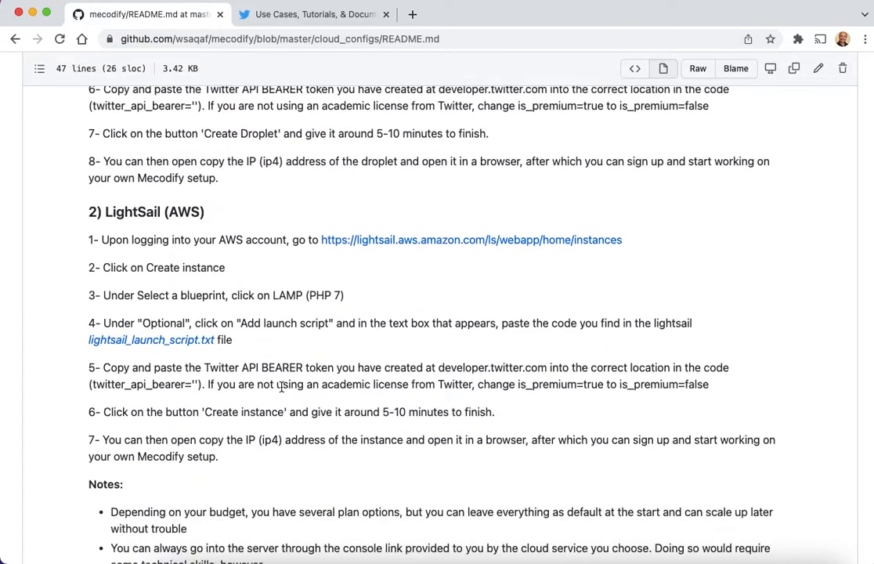
scroll(218, 237, up, 12)
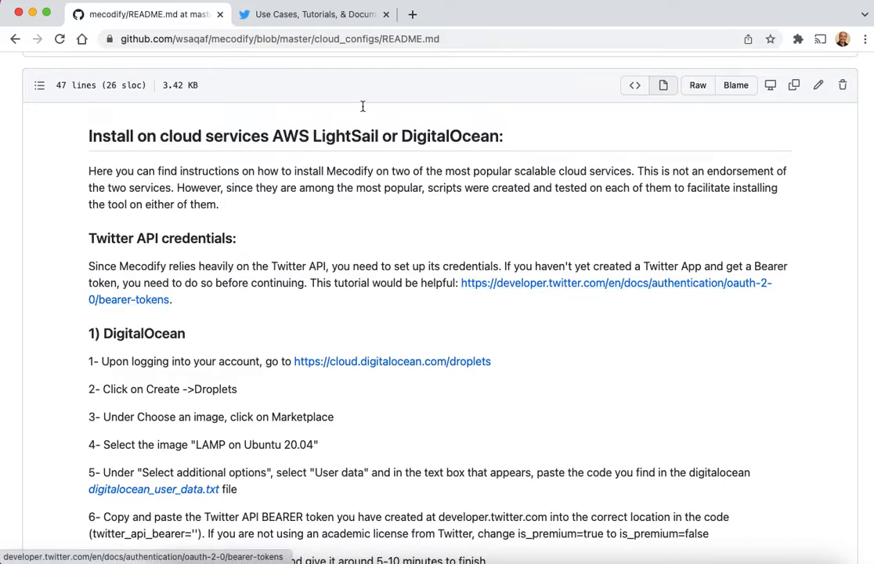
Step: Switch to the Twitter Developer Platform site and open the Developer Portal dashboard
click(290, 15)
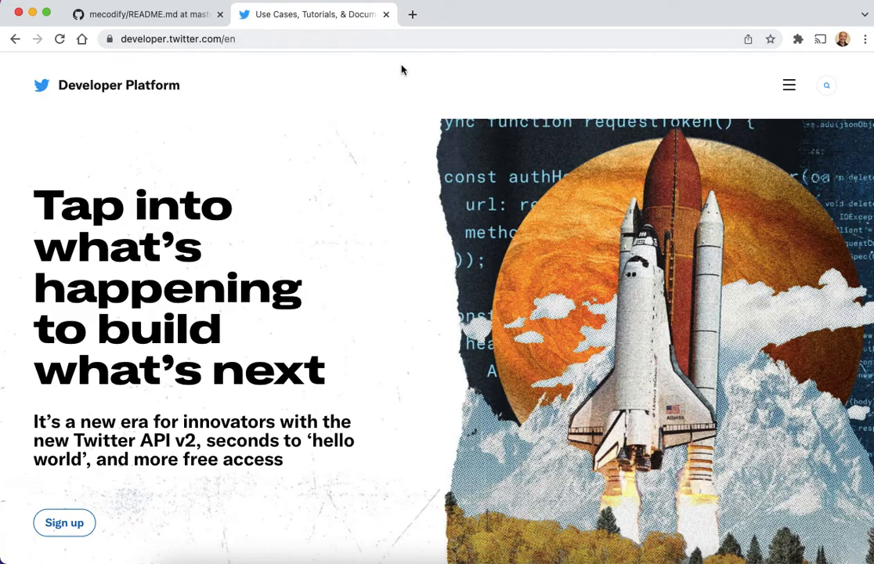
click(788, 86)
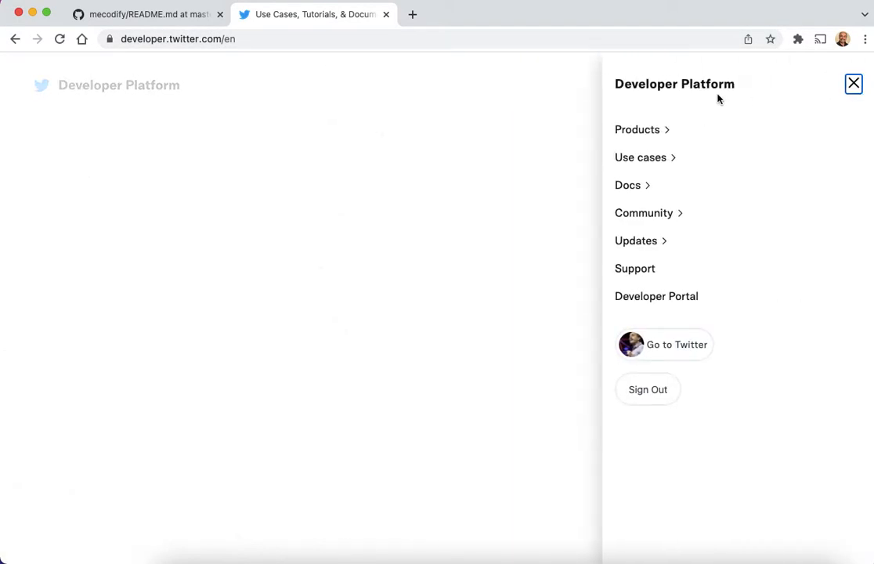
click(657, 302)
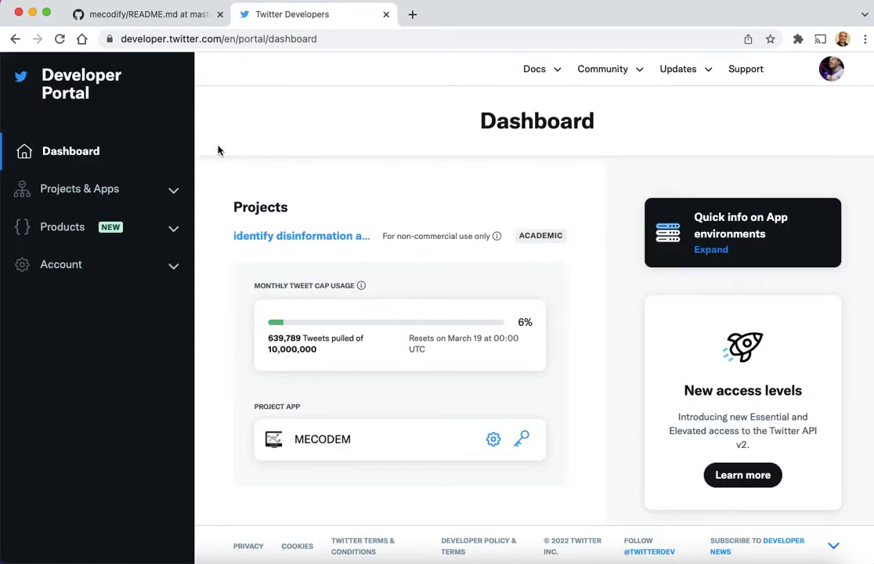
Step: Expand the projects and apps list, open the MECODEM app's keys and tokens, and examine the Bearer Token entry
click(140, 191)
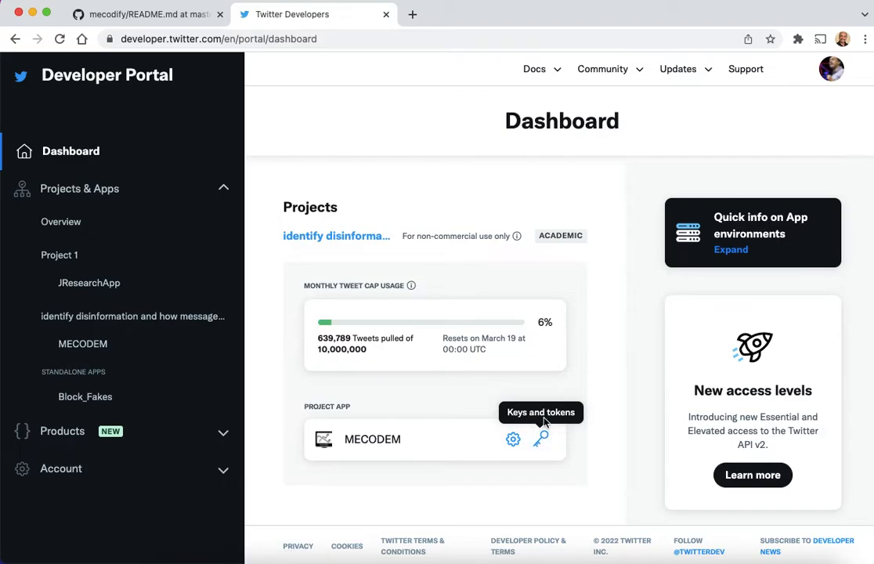
click(541, 437)
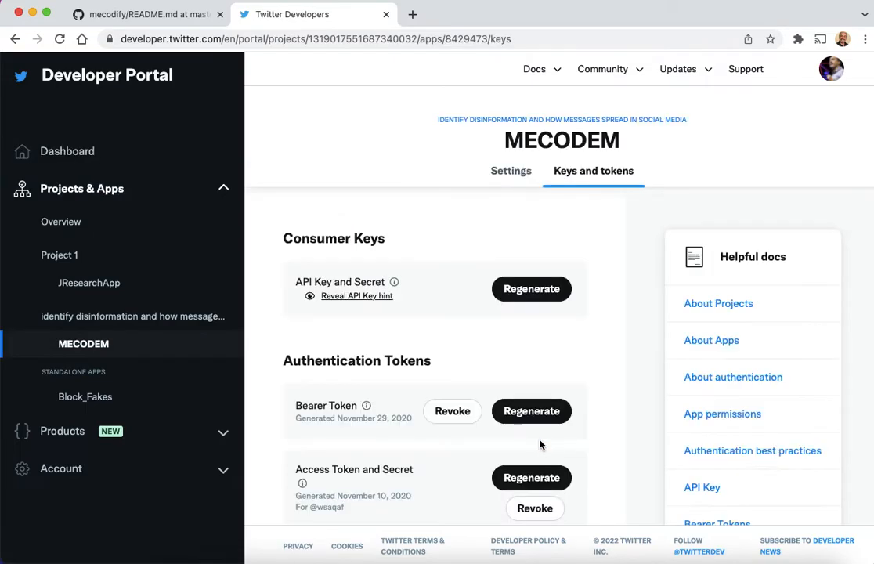
scroll(416, 449, down, 1)
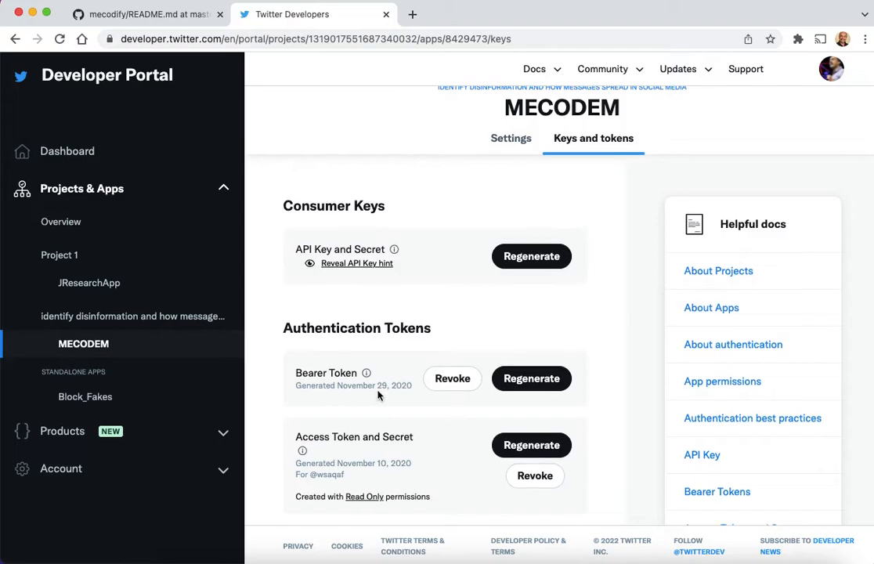
mouse_move(367, 374)
scroll(370, 244, up, 1)
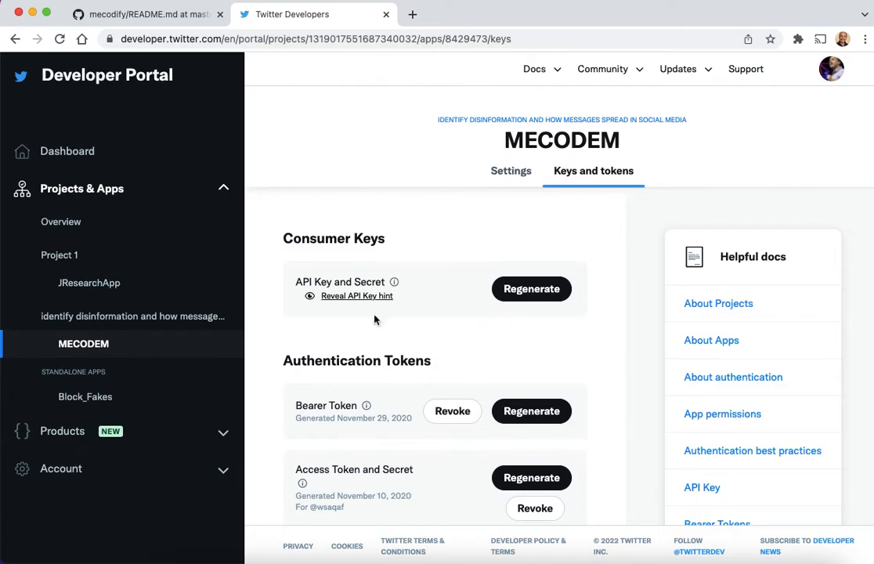
scroll(389, 360, down, 1)
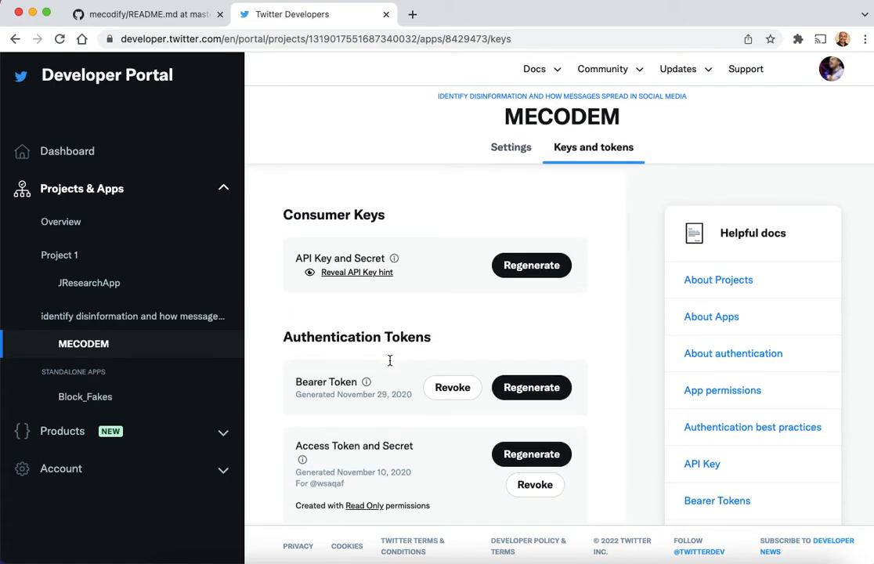
scroll(388, 358, up, 1)
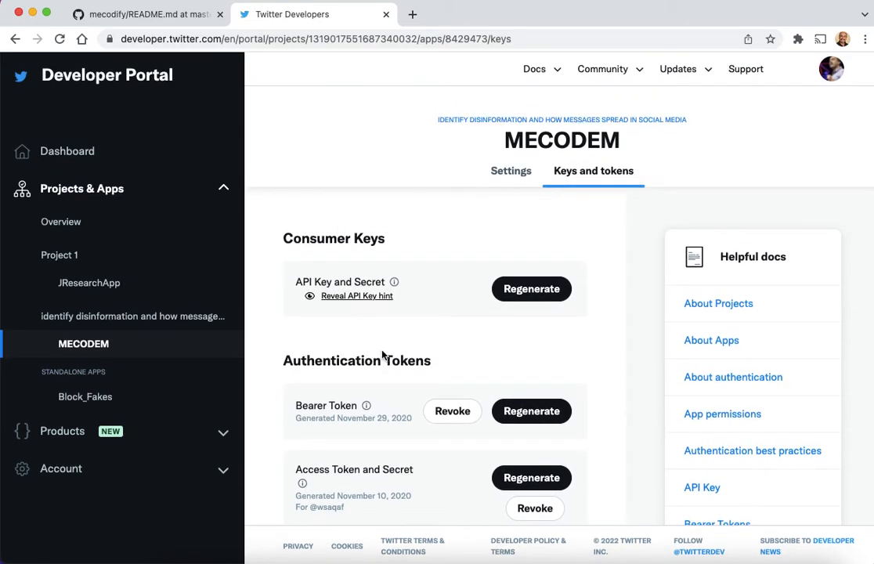